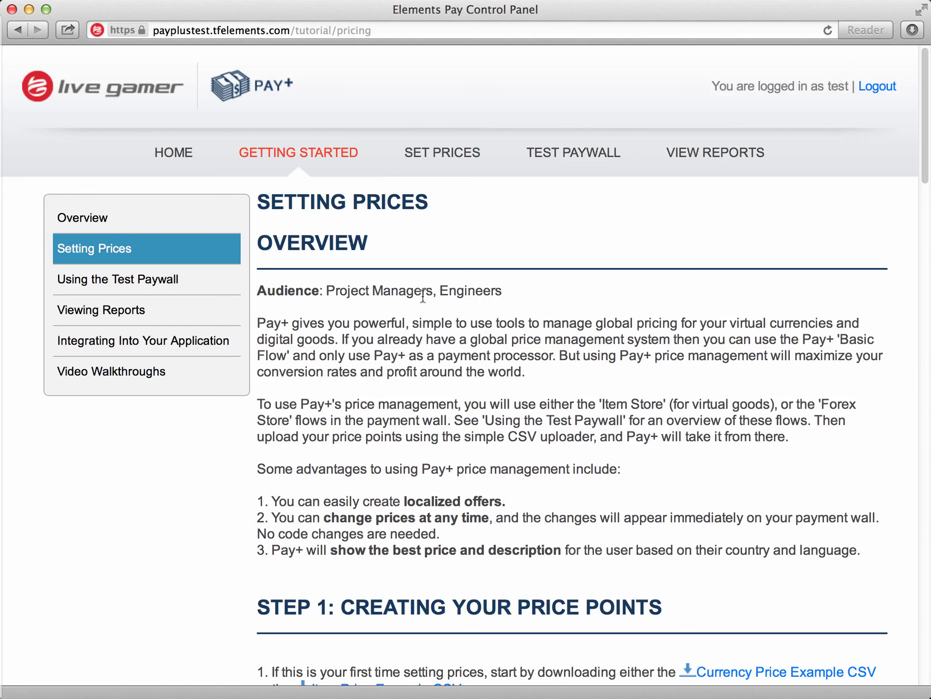
Upload MY currency_prices_example.csv as the active currency prices in the Set Prices section.
{"action": "left_click", "coordinate": [446, 155]}
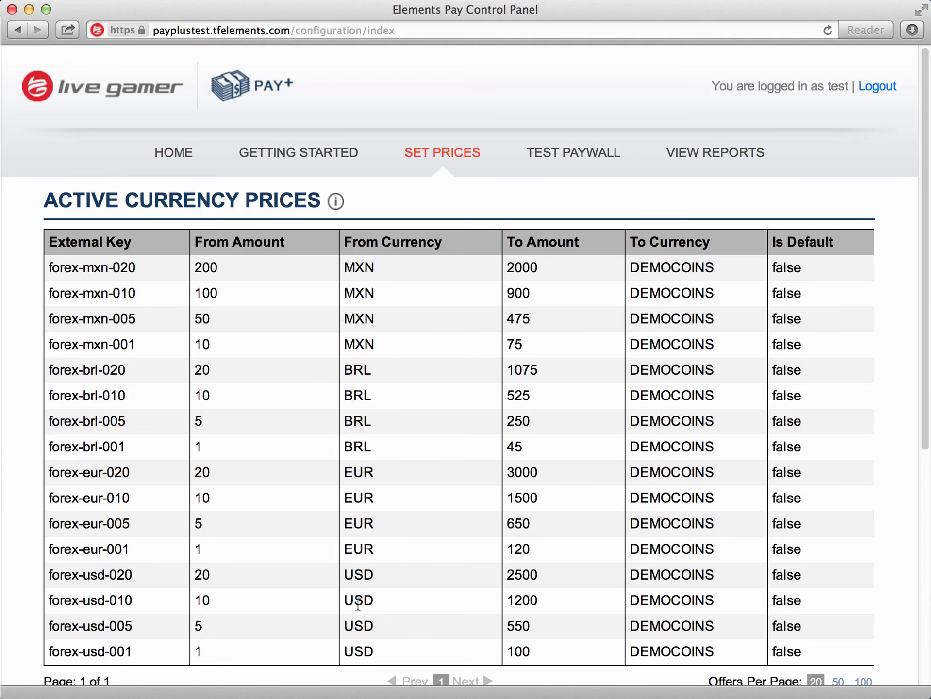
{"action": "scroll", "coordinate": [360, 598], "scroll_direction": "down", "scroll_amount": 10}
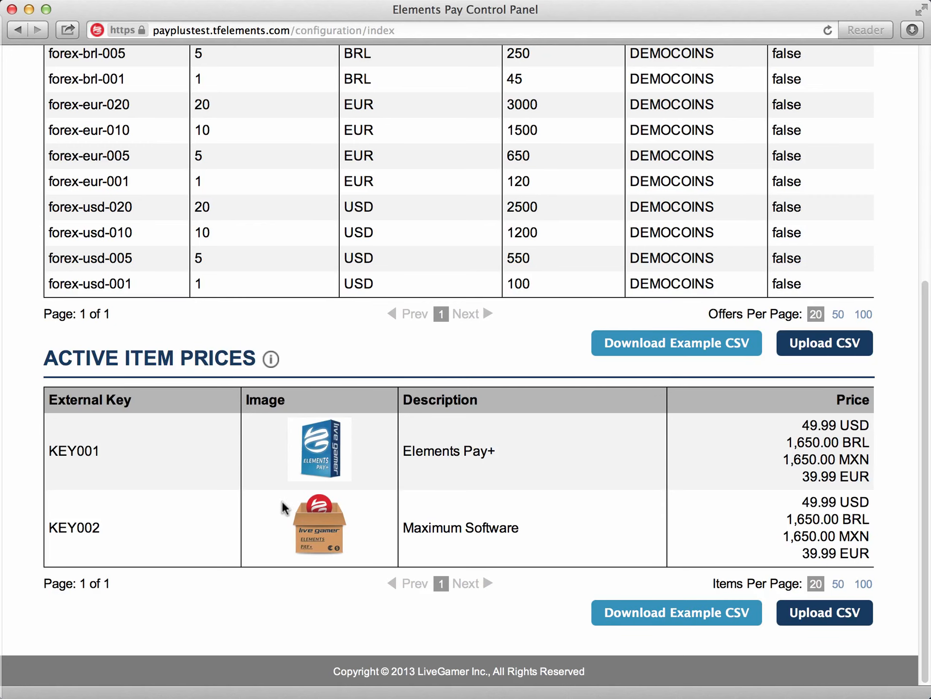
{"action": "scroll", "coordinate": [486, 492], "scroll_direction": "up", "scroll_amount": 8}
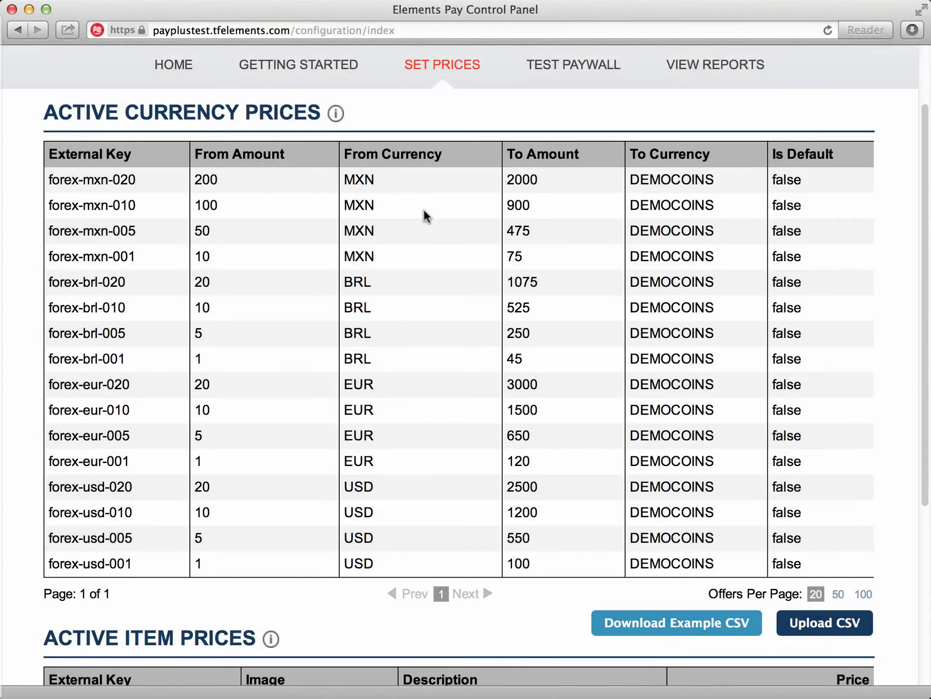
{"action": "left_click", "coordinate": [825, 624]}
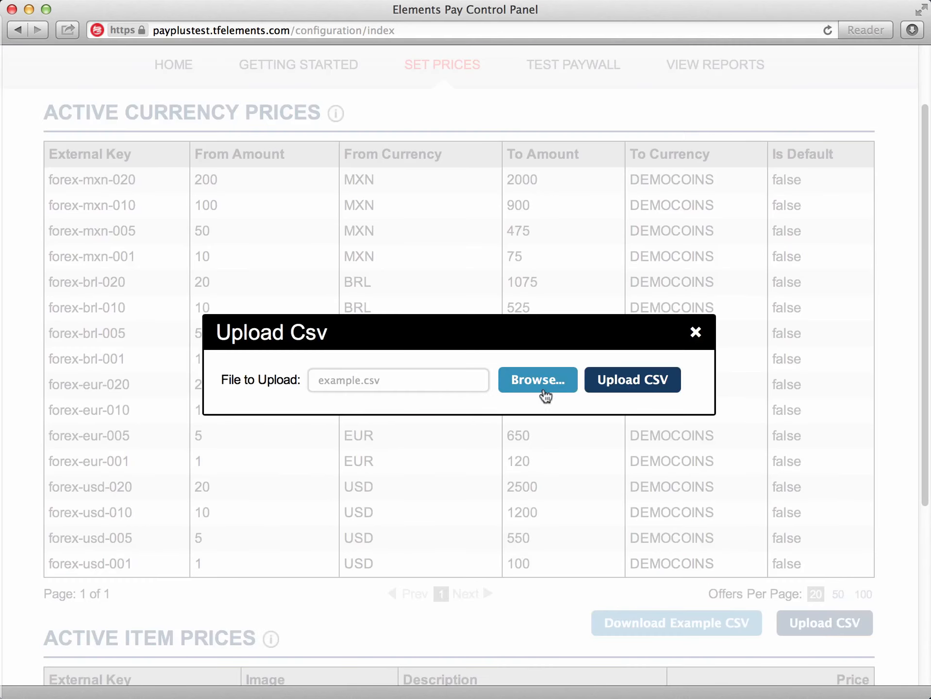
{"action": "left_click", "coordinate": [538, 380]}
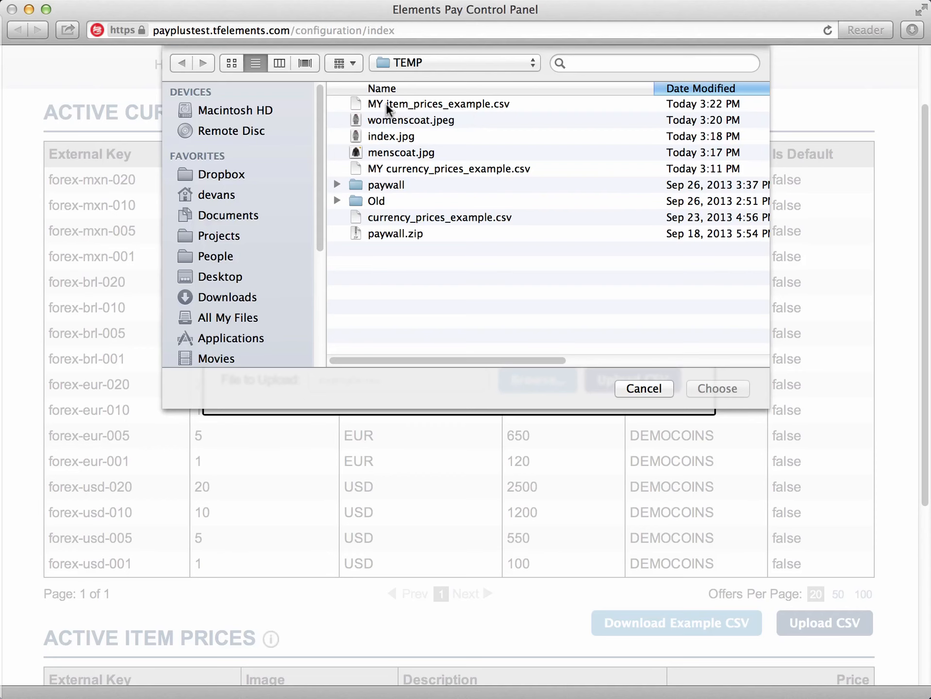
{"action": "double_click", "coordinate": [426, 170]}
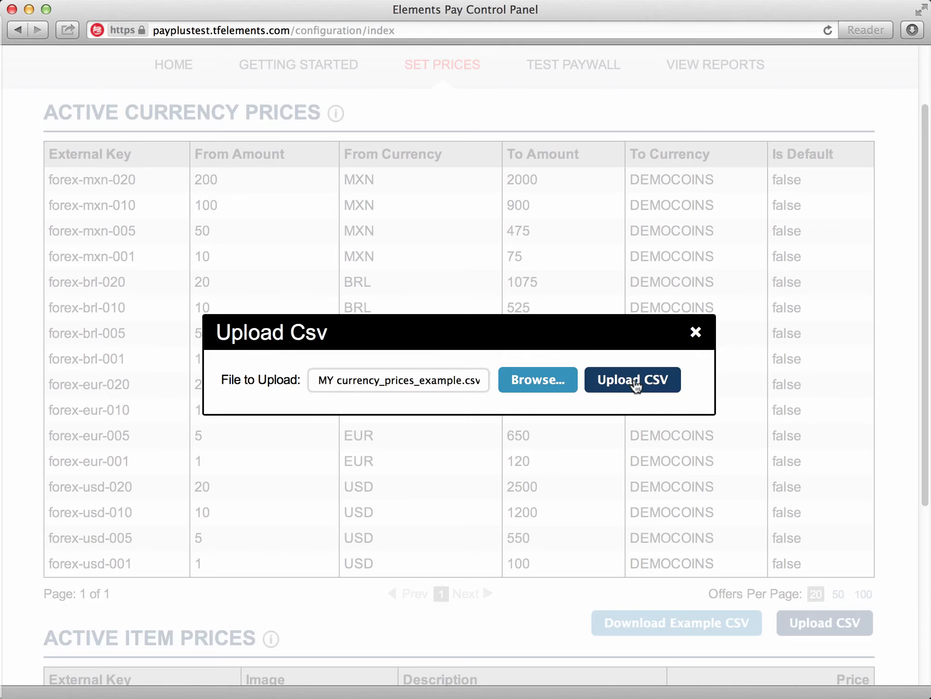
{"action": "left_click", "coordinate": [635, 385]}
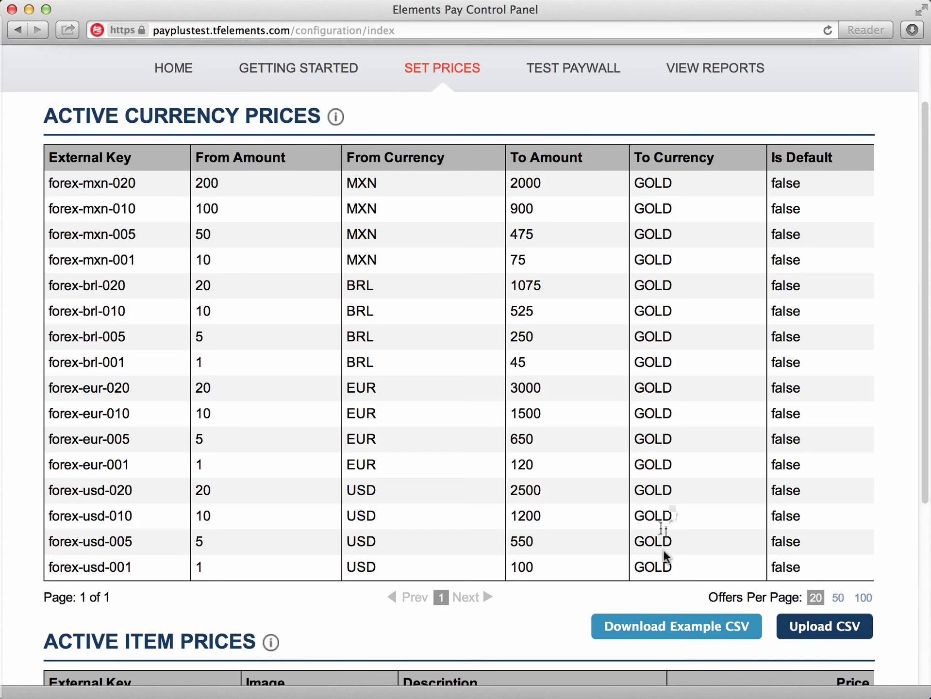
Check the currency offers in the test paywall and return to the active item prices.
{"action": "left_click", "coordinate": [572, 72]}
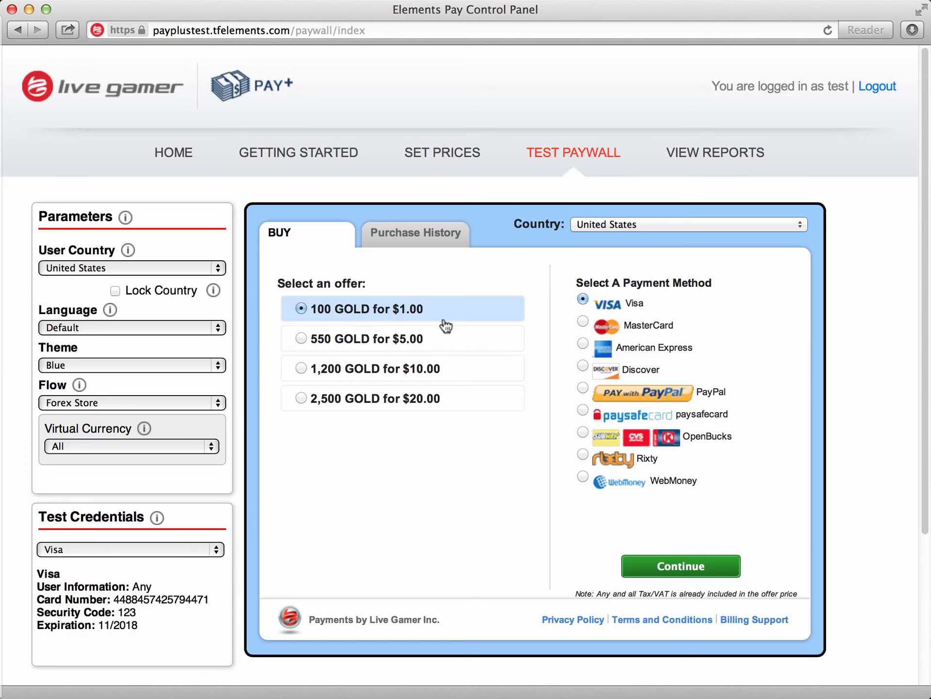
{"action": "left_click", "coordinate": [448, 153]}
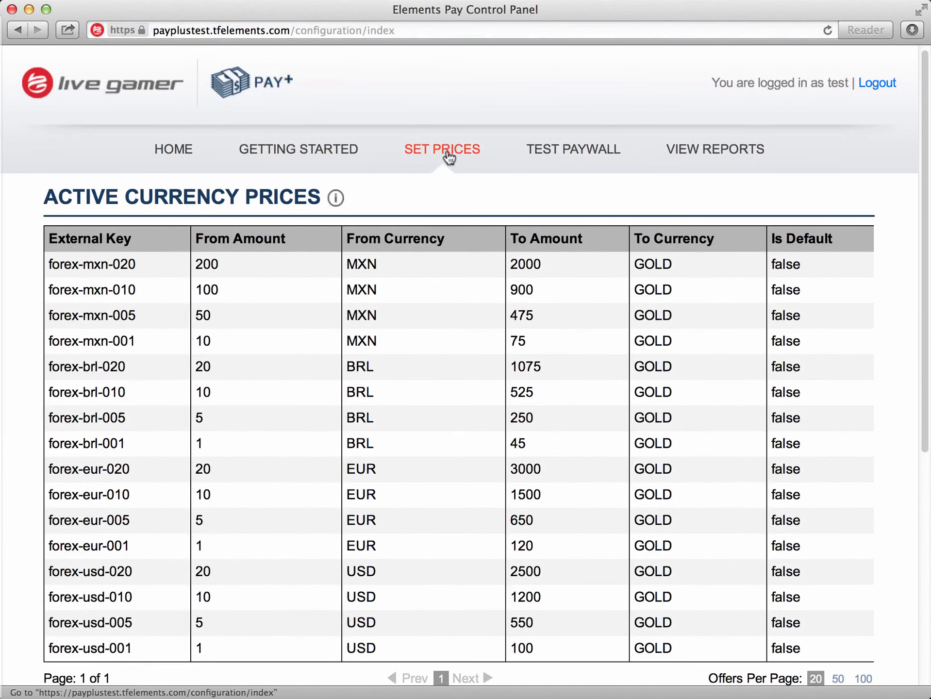
{"action": "scroll", "coordinate": [499, 213], "scroll_direction": "down", "scroll_amount": 8}
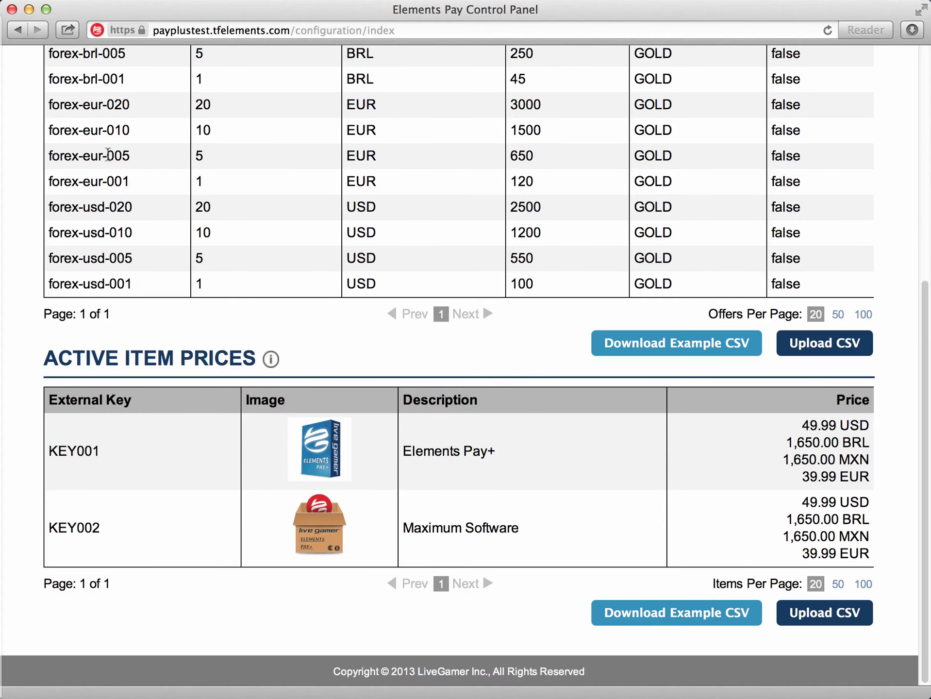
Switch to Excel and examine the descriptions and external keys of both items in MY item_prices_example.csv.
{"action": "left_click", "coordinate": [323, 6]}
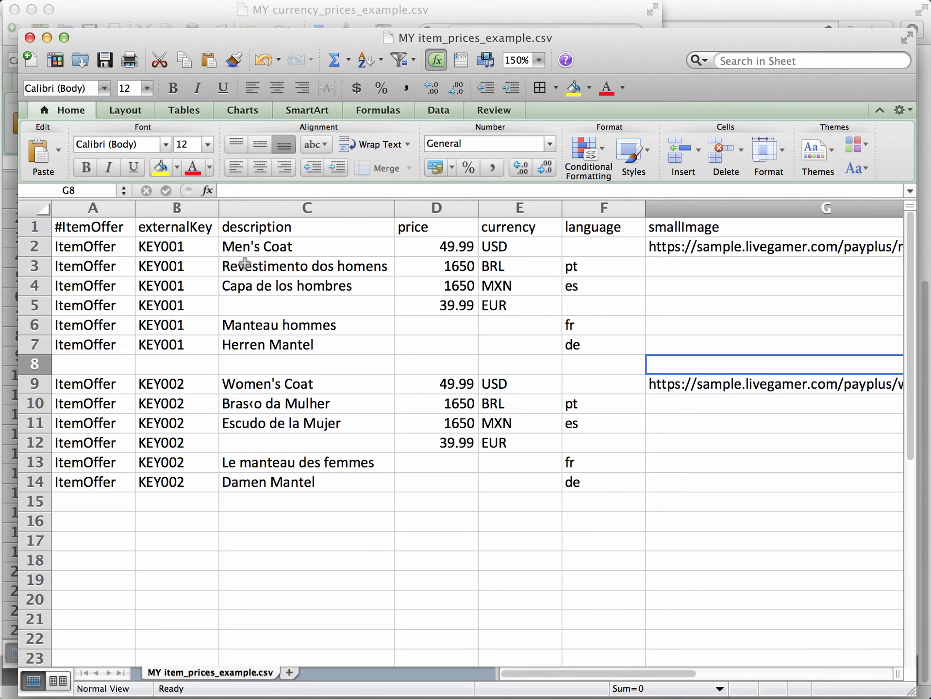
{"action": "key", "text": "super+Up"}
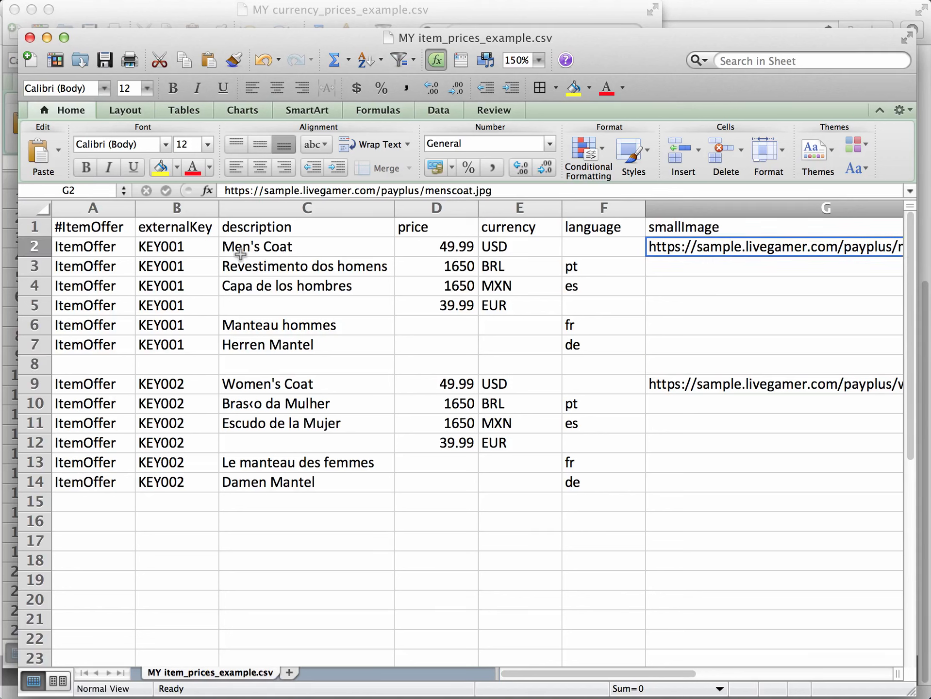
{"action": "left_click", "coordinate": [314, 248]}
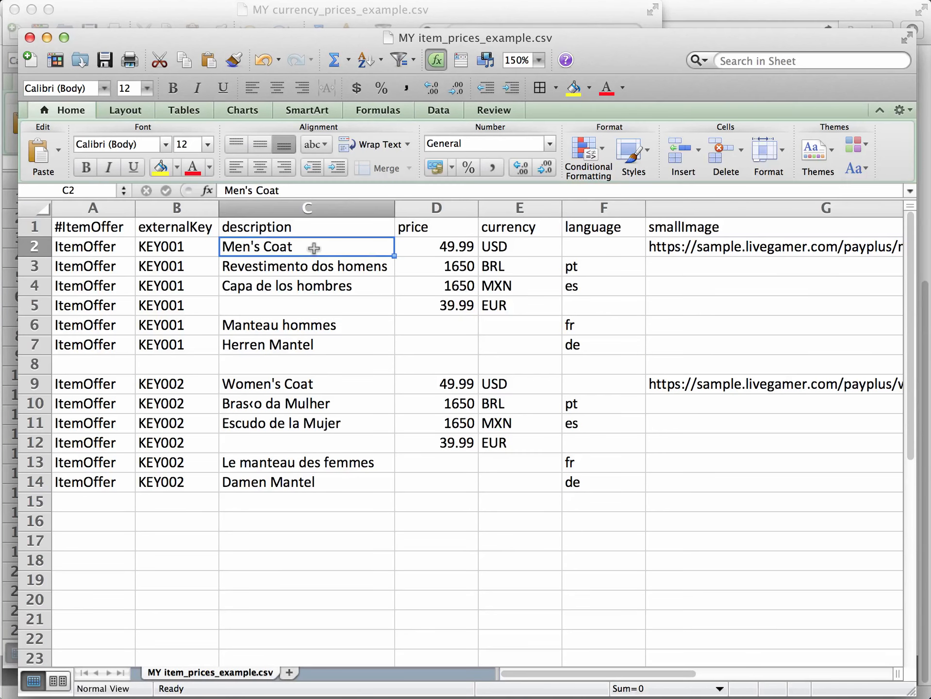
{"action": "left_click", "coordinate": [325, 383]}
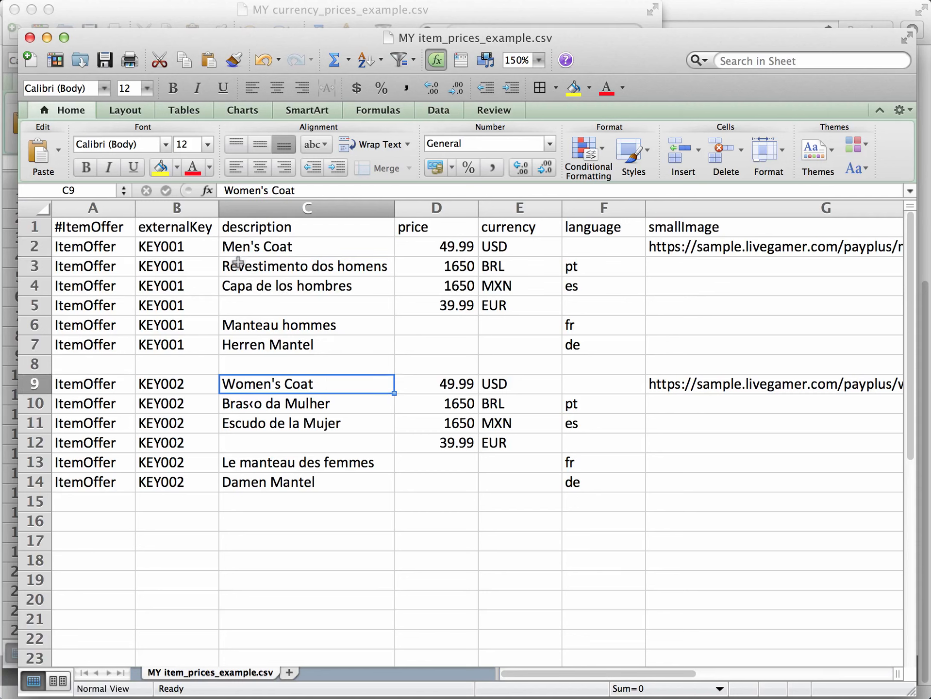
{"action": "left_click_drag", "start_coordinate": [196, 248], "coordinate": [203, 343]}
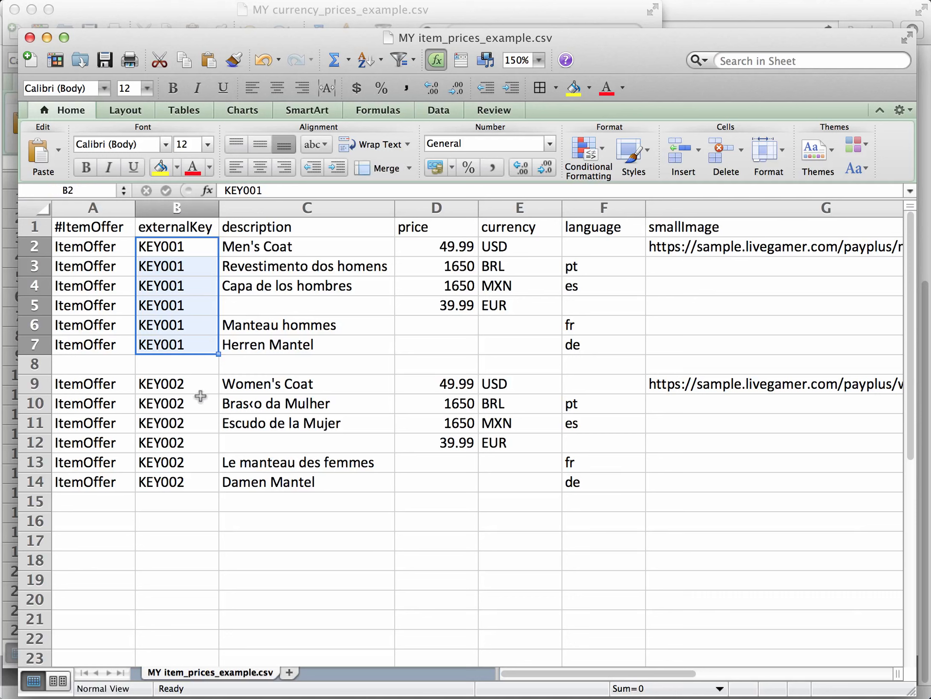
{"action": "left_click_drag", "start_coordinate": [198, 386], "coordinate": [194, 479]}
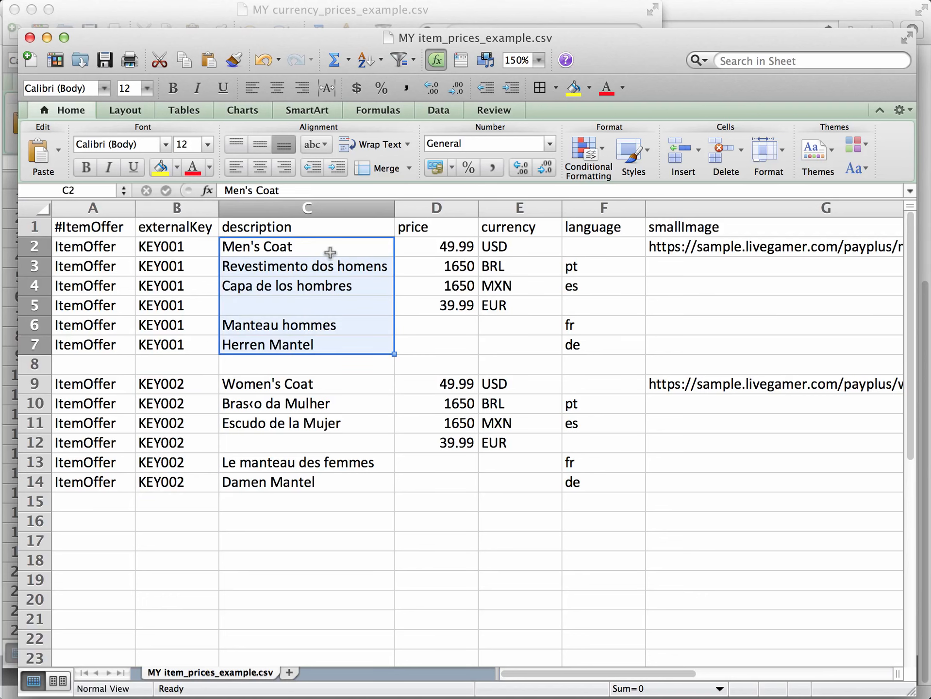
Examine the Men's Coat prices and currencies, its default row's description and USD price, and the small image URL.
{"action": "left_click_drag", "start_coordinate": [444, 244], "coordinate": [509, 308]}
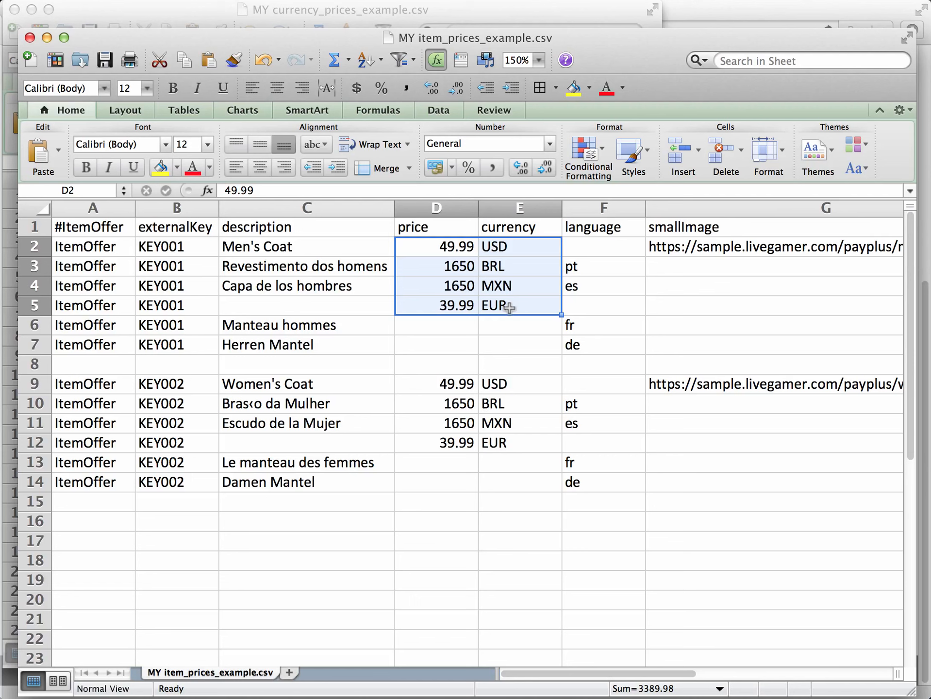
{"action": "left_click", "coordinate": [313, 248]}
{"action": "left_click", "coordinate": [412, 244]}
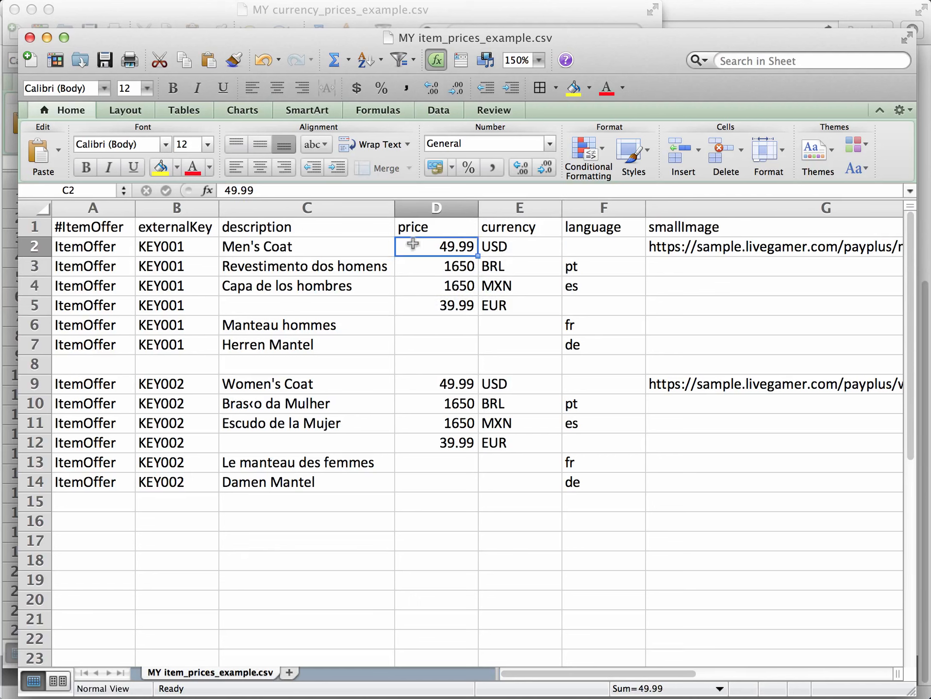
{"action": "left_click_drag", "start_coordinate": [438, 244], "coordinate": [519, 245]}
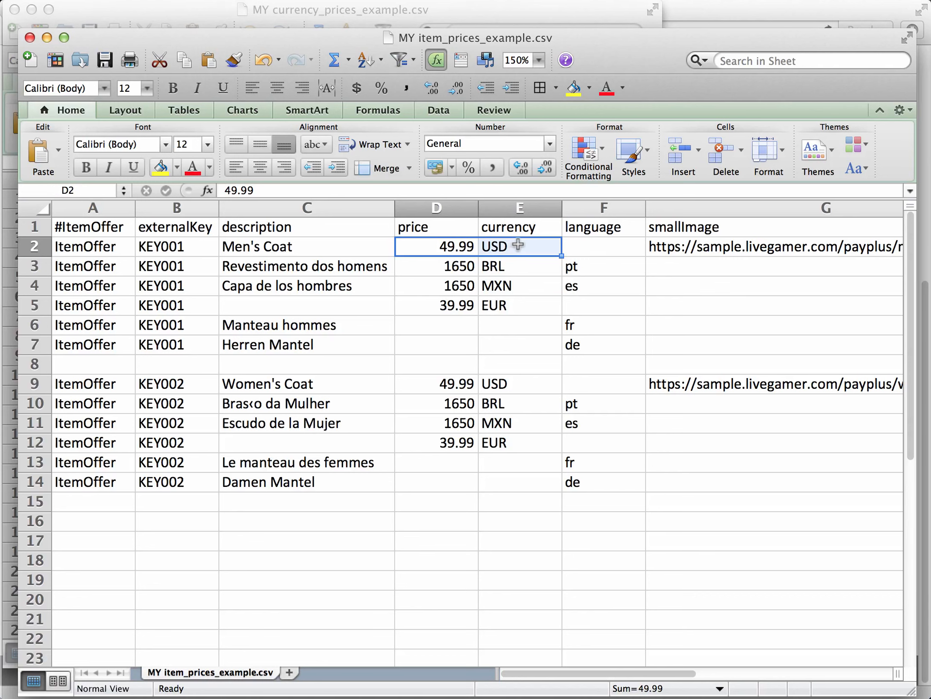
{"action": "left_click", "coordinate": [658, 247]}
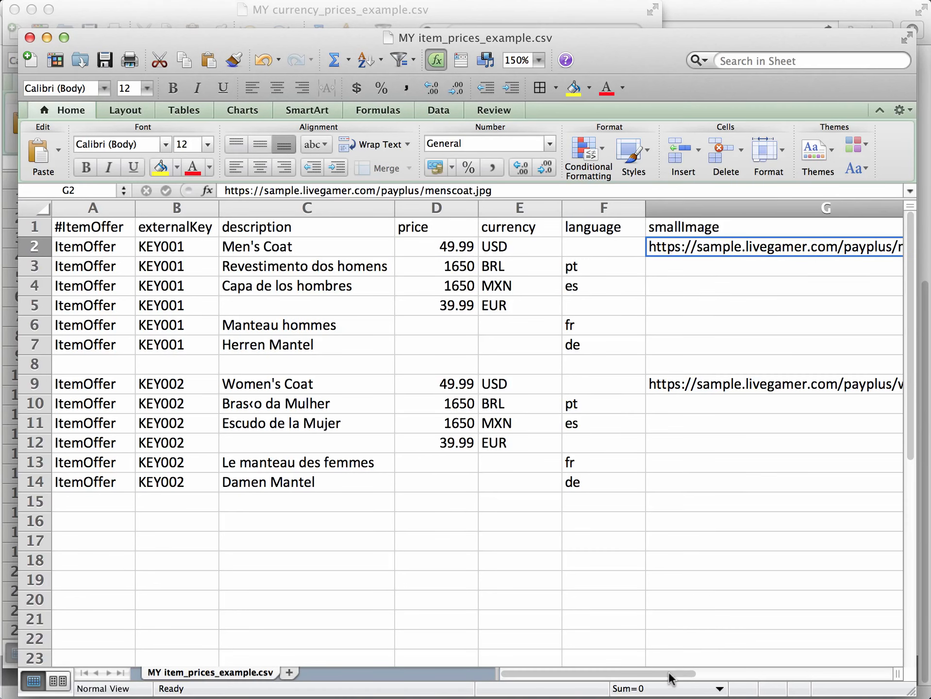
{"action": "left_click_drag", "start_coordinate": [671, 678], "coordinate": [740, 677]}
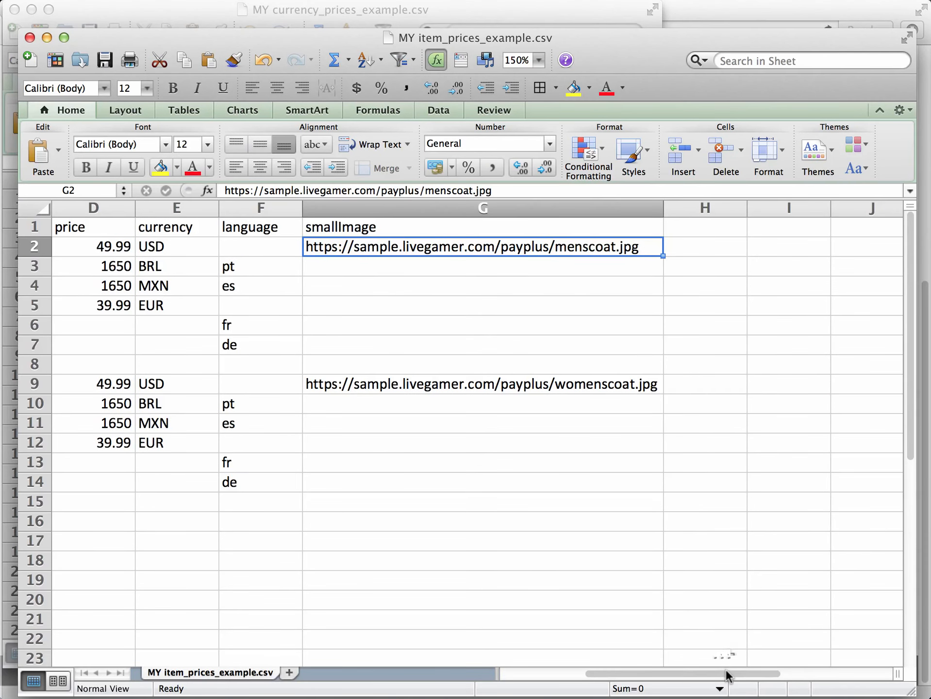
{"action": "left_click_drag", "start_coordinate": [725, 674], "coordinate": [643, 674]}
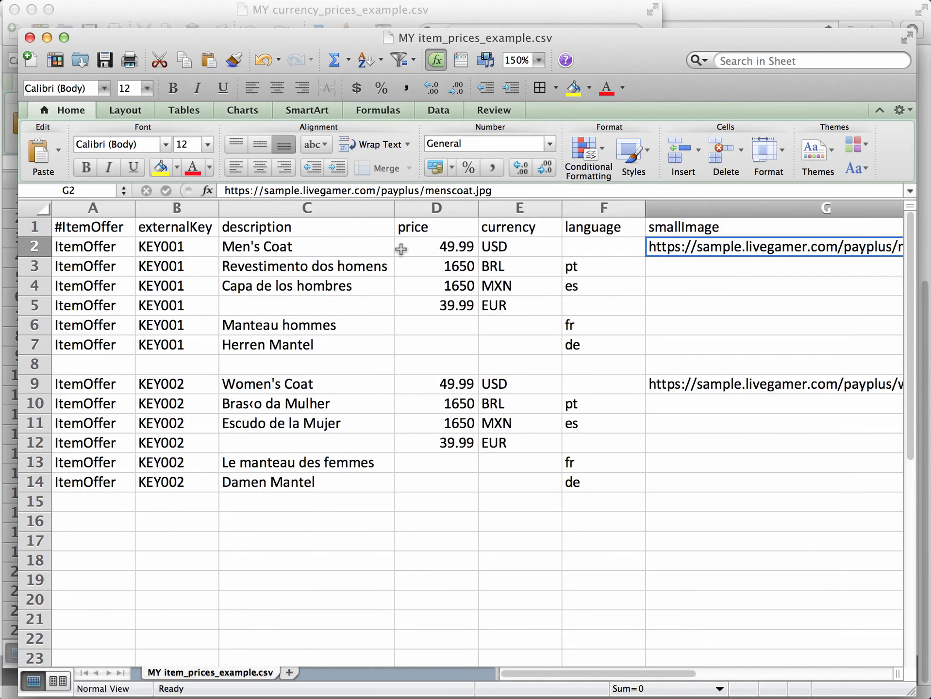
Examine the BRL, MXN and EUR price and currency entries of item KEY001.
{"action": "left_click", "coordinate": [447, 267]}
{"action": "left_click_drag", "start_coordinate": [448, 267], "coordinate": [497, 306]}
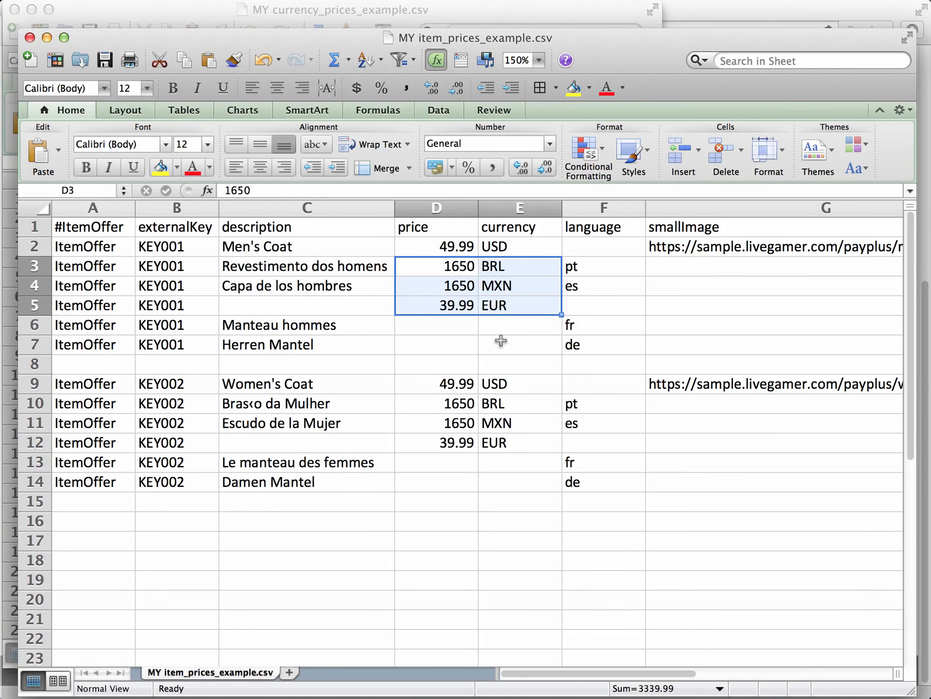
{"action": "left_click", "coordinate": [449, 271]}
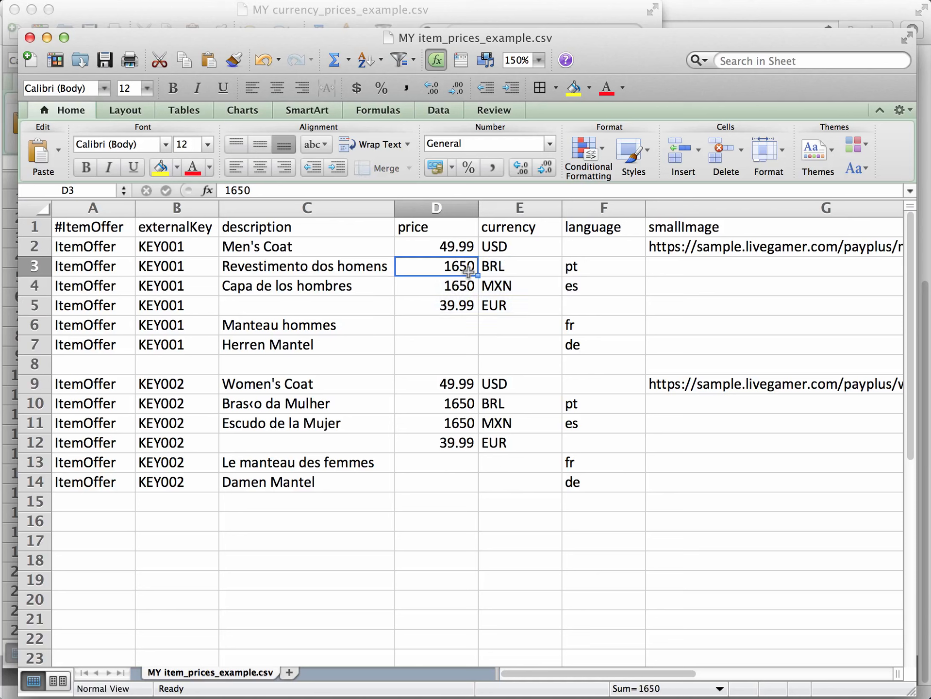
{"action": "left_click", "coordinate": [518, 265]}
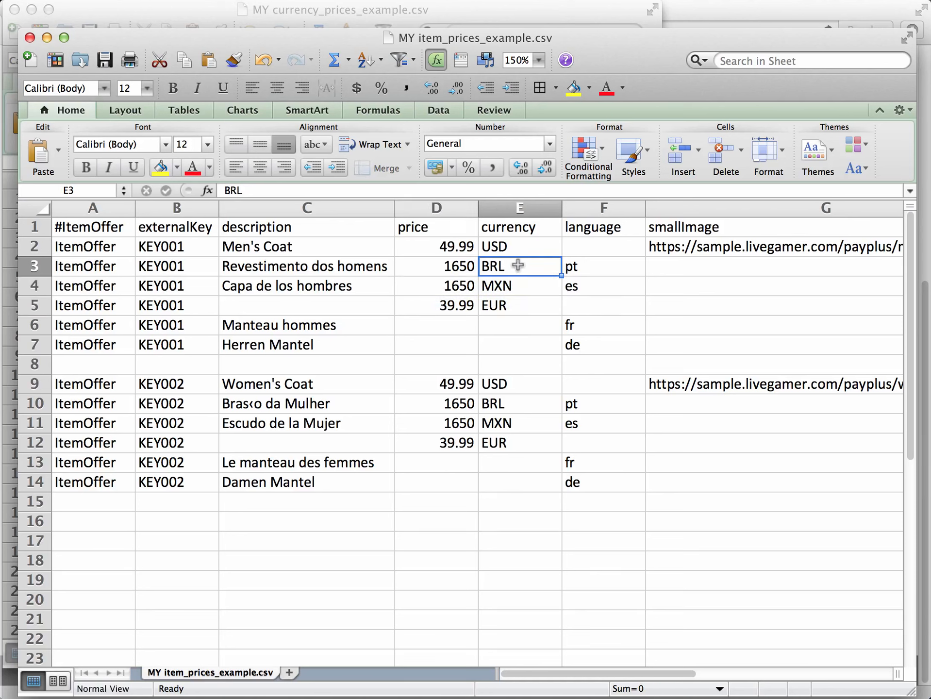
{"action": "left_click", "coordinate": [445, 287]}
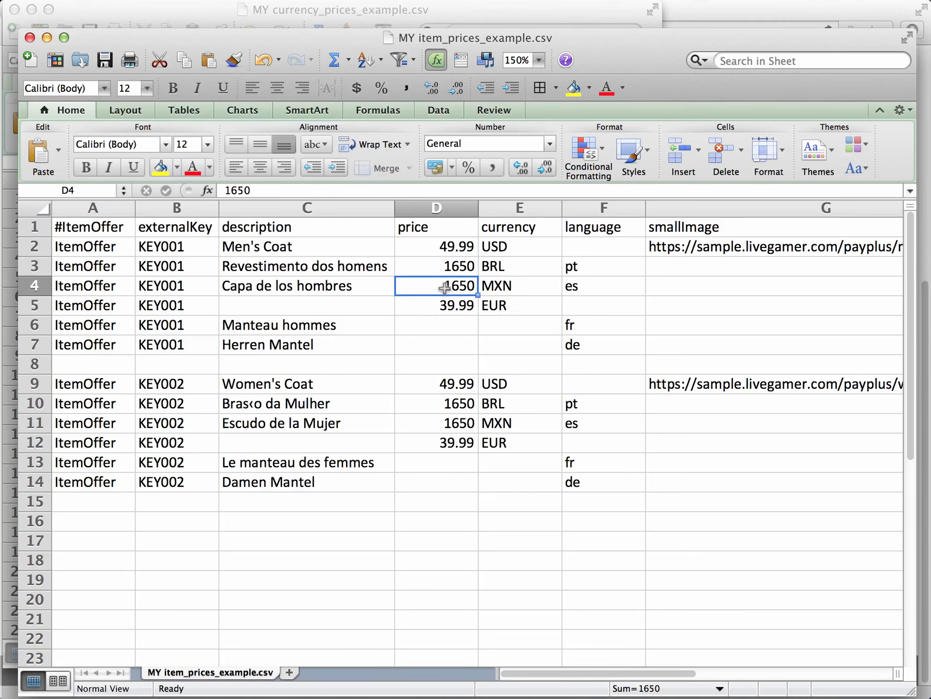
{"action": "left_click", "coordinate": [516, 285]}
{"action": "left_click", "coordinate": [451, 307]}
{"action": "left_click", "coordinate": [530, 306]}
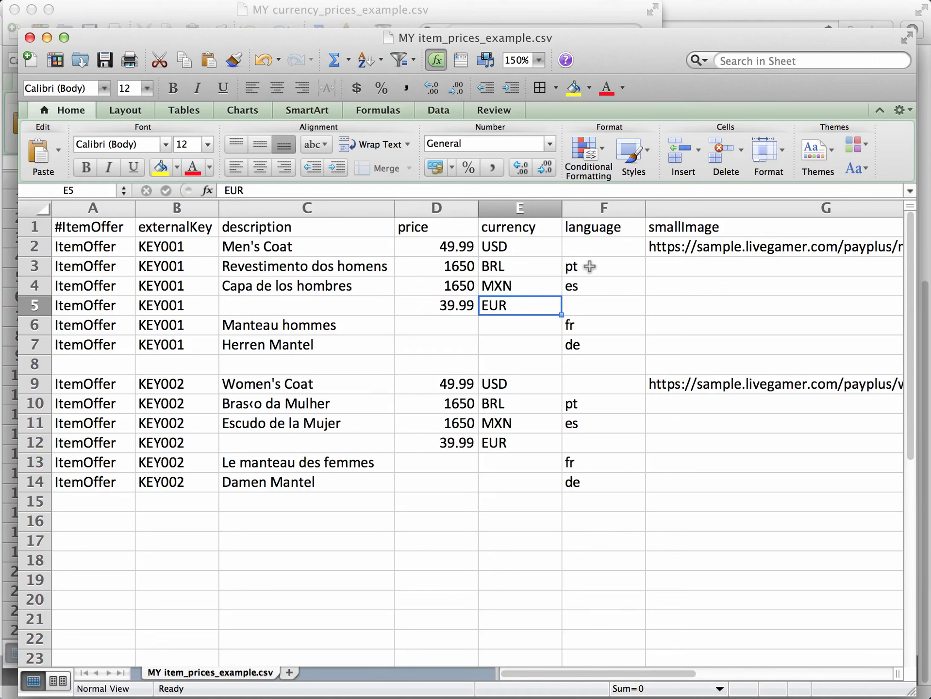
Examine the pt, es, fr and de language entries of item KEY001 and their localized descriptions.
{"action": "left_click", "coordinate": [592, 266]}
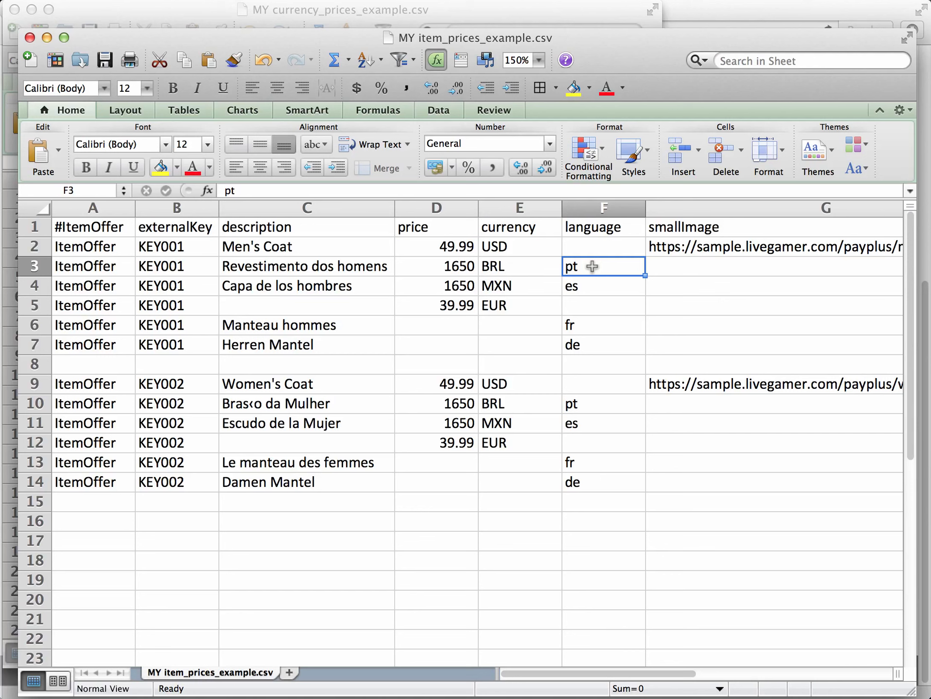
{"action": "left_click", "coordinate": [372, 267]}
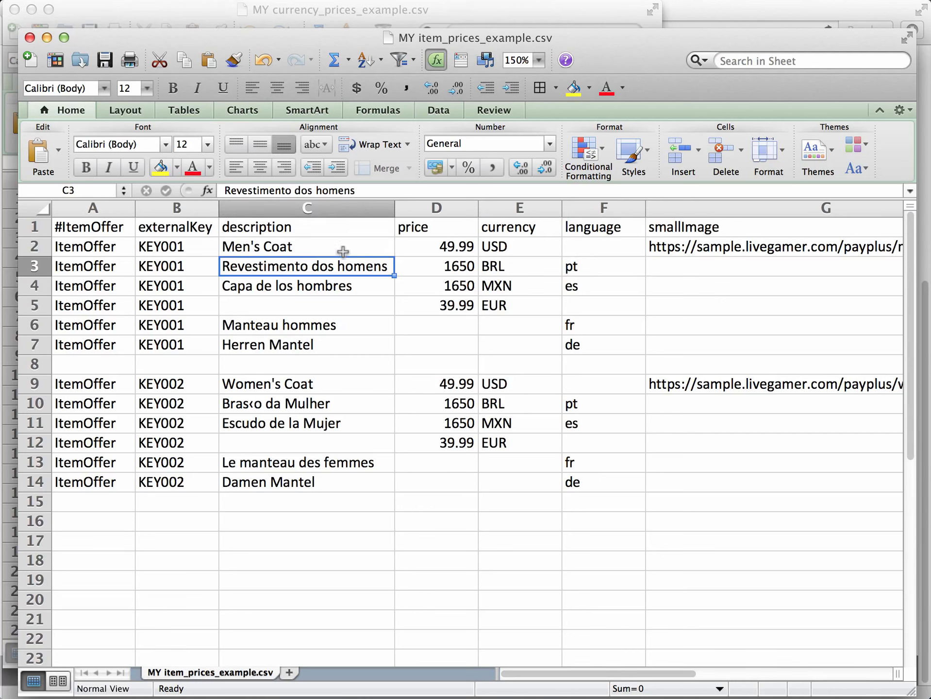
{"action": "left_click", "coordinate": [594, 293]}
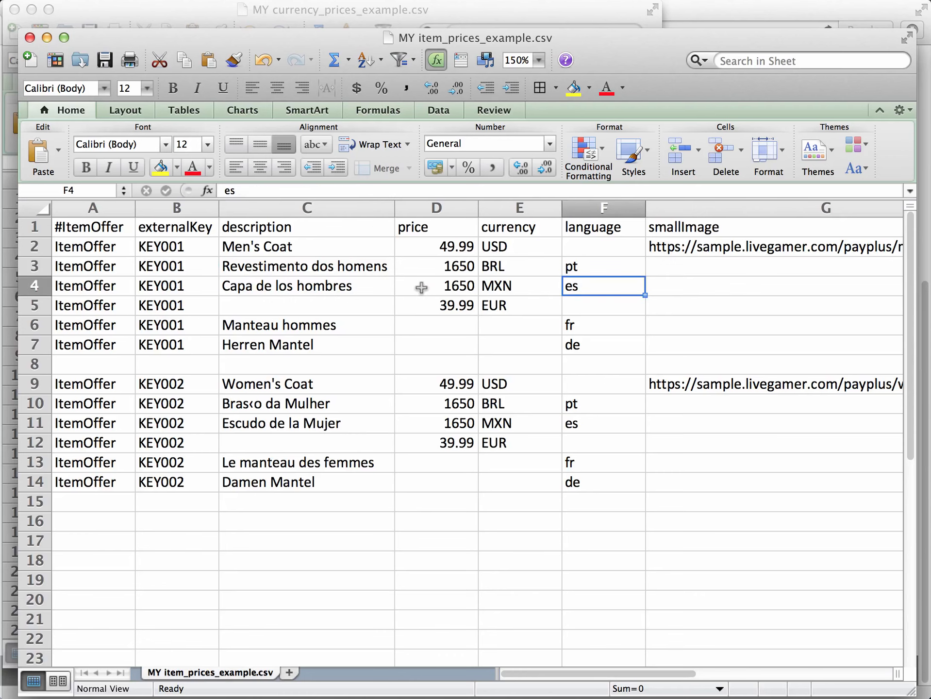
{"action": "left_click", "coordinate": [359, 289]}
{"action": "left_click", "coordinate": [606, 333]}
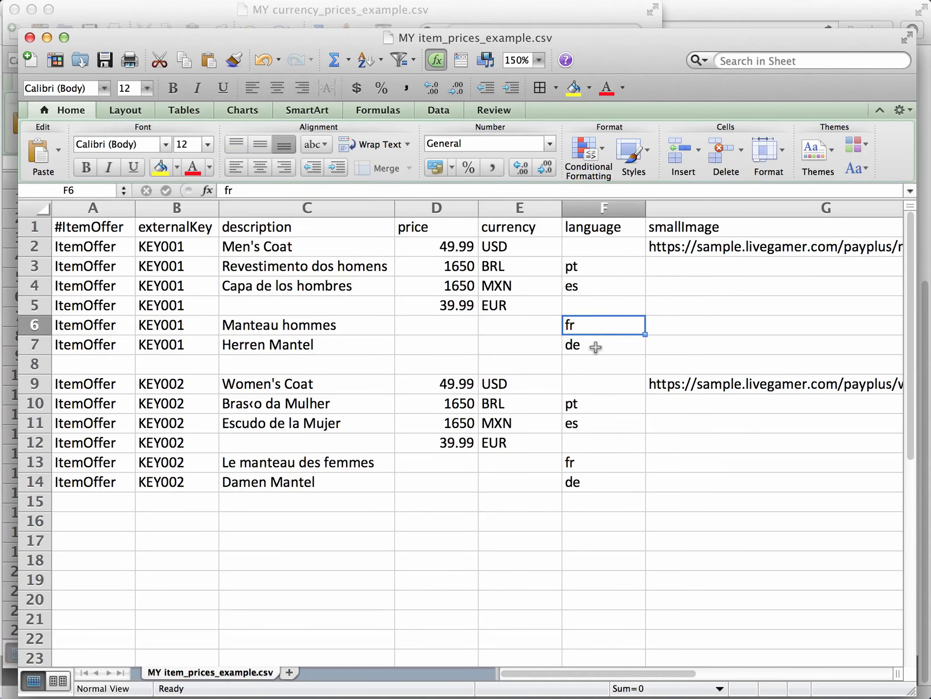
{"action": "left_click", "coordinate": [596, 348]}
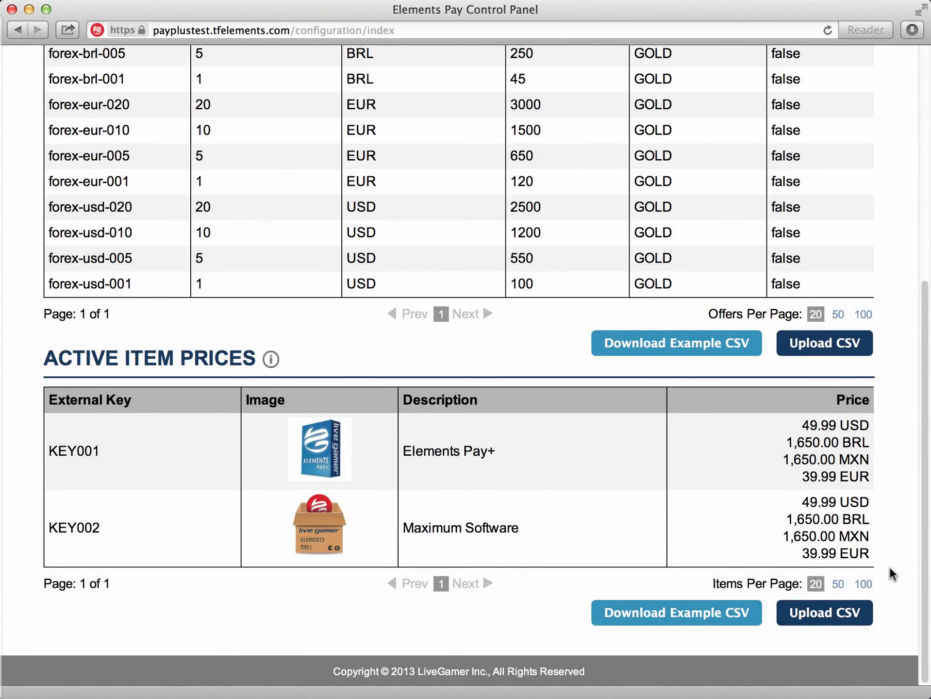
Switch back to the Elements Pay Control Panel and upload MY item_prices_example.csv as the active item prices.
{"action": "left_click", "coordinate": [825, 613]}
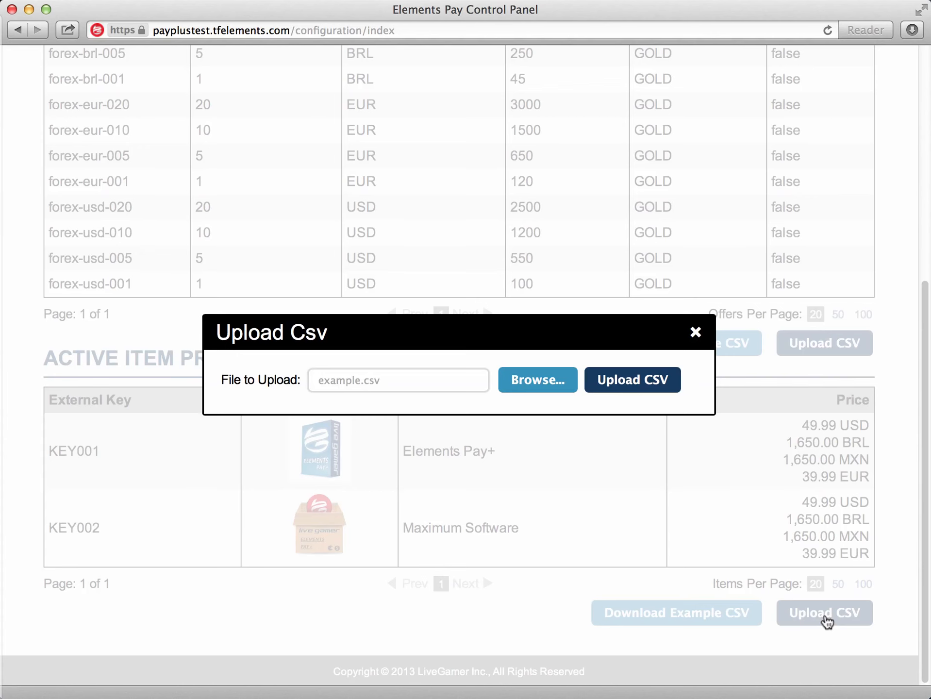
{"action": "left_click", "coordinate": [540, 386]}
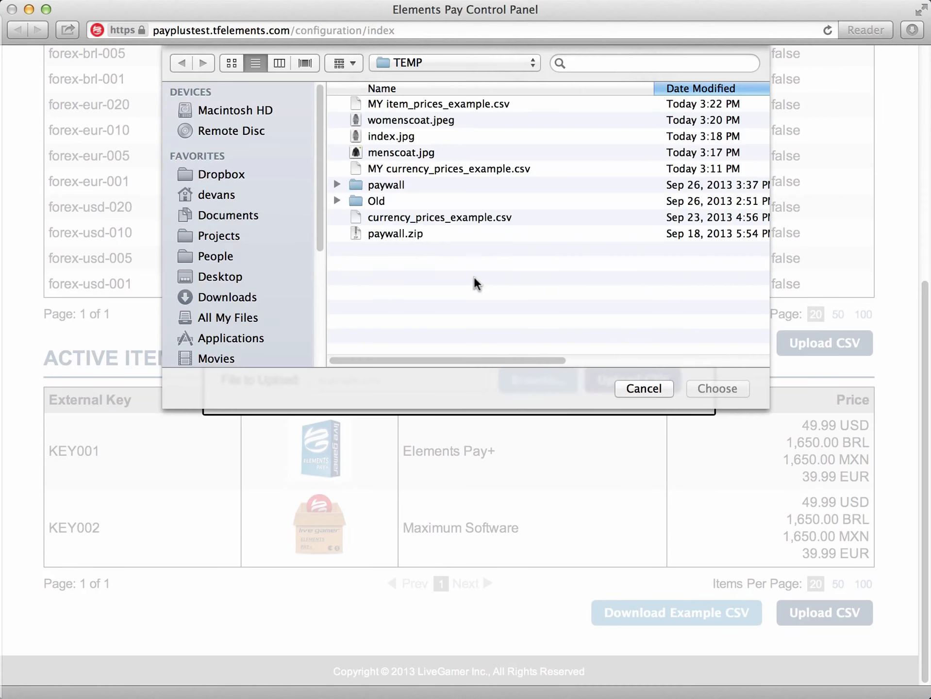
{"action": "double_click", "coordinate": [421, 104]}
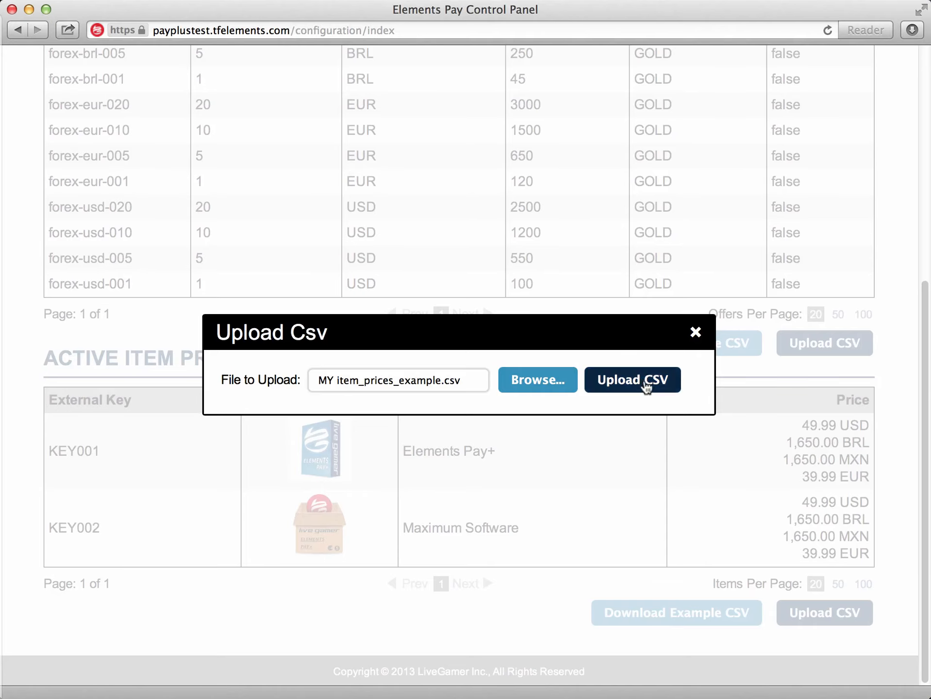
{"action": "left_click", "coordinate": [647, 384]}
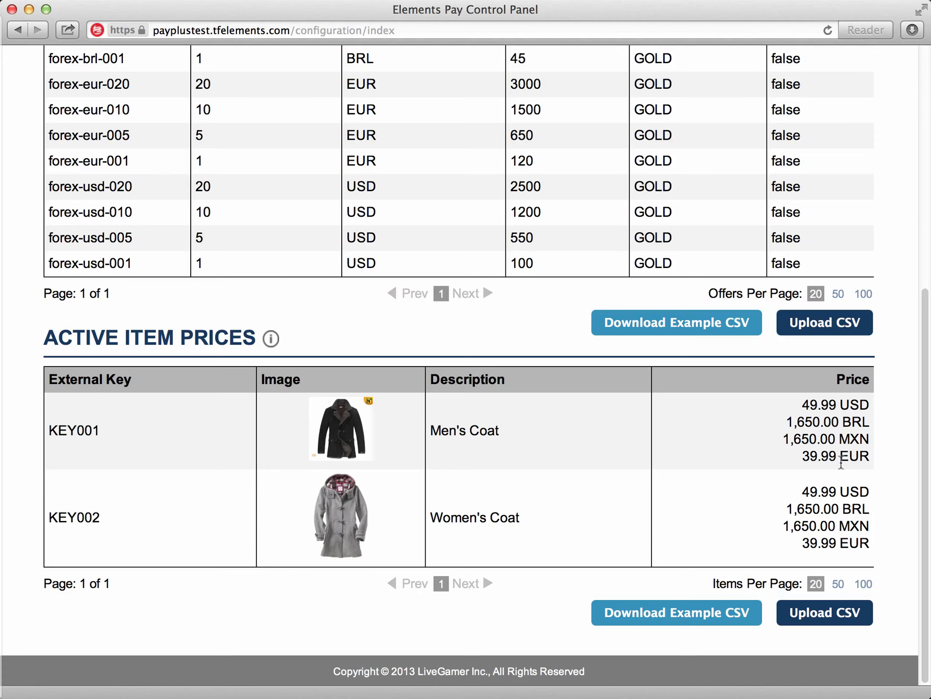
{"action": "scroll", "coordinate": [896, 463], "scroll_direction": "up", "scroll_amount": 2}
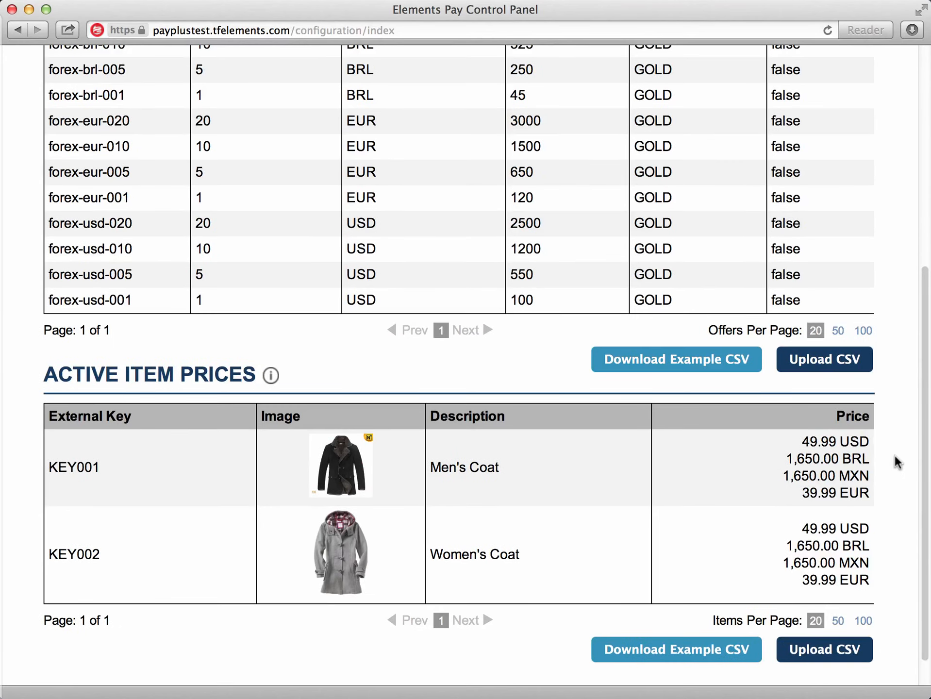